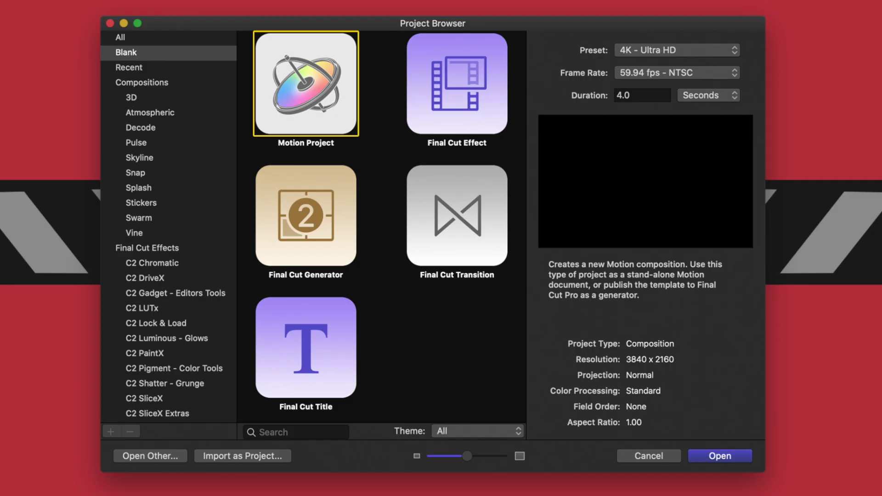
Start a Final Cut Effect project with the 4K - Ultra HD preset at 60 fps
left_click(438, 106)
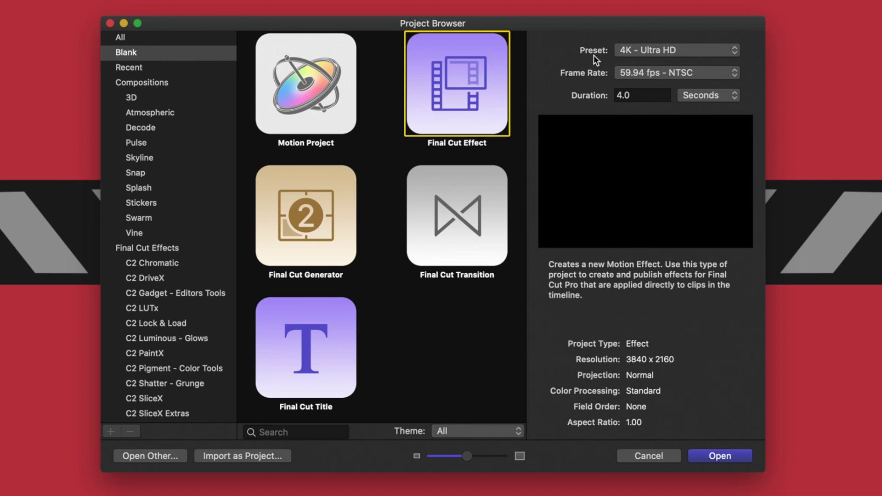
left_click(618, 51)
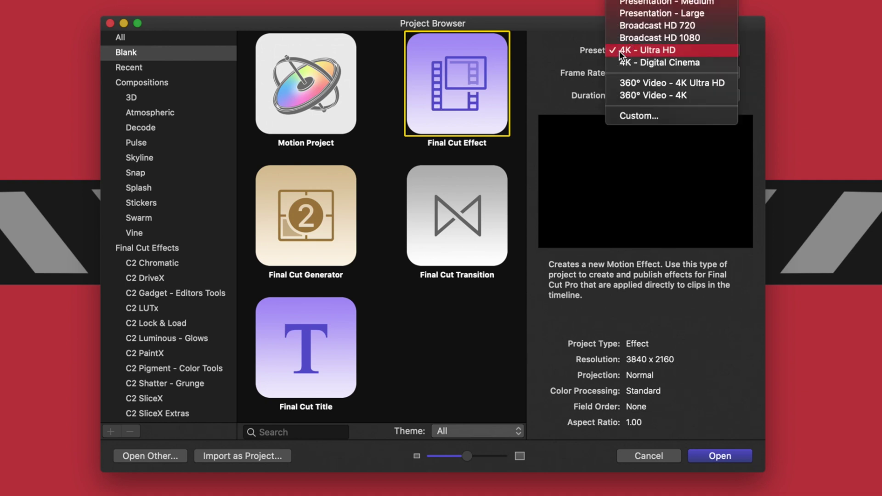
left_click(620, 51)
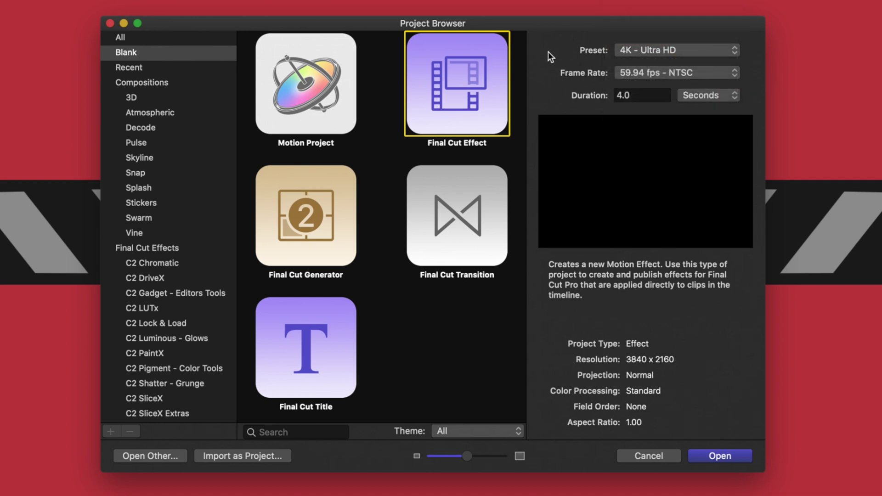
left_click(630, 75)
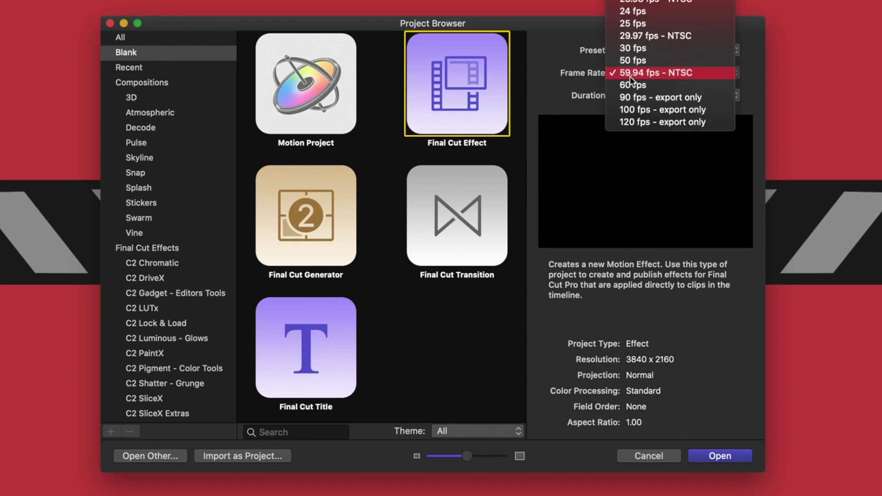
left_click(633, 86)
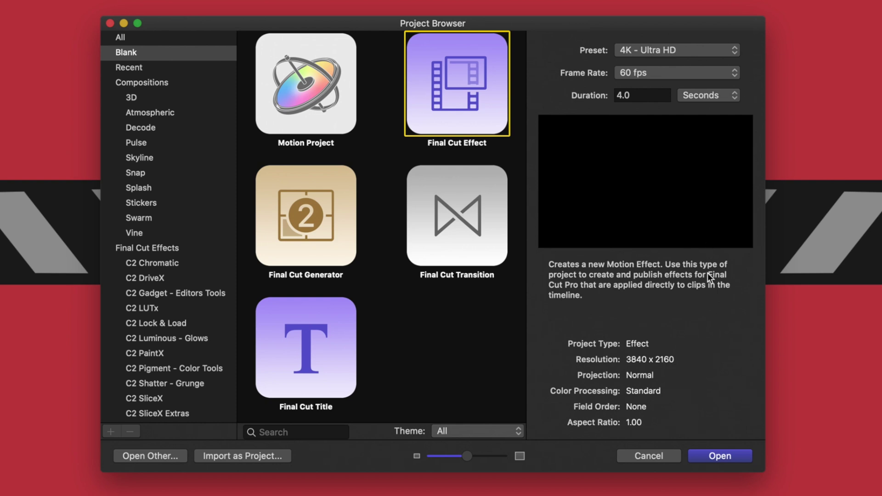
left_click(711, 455)
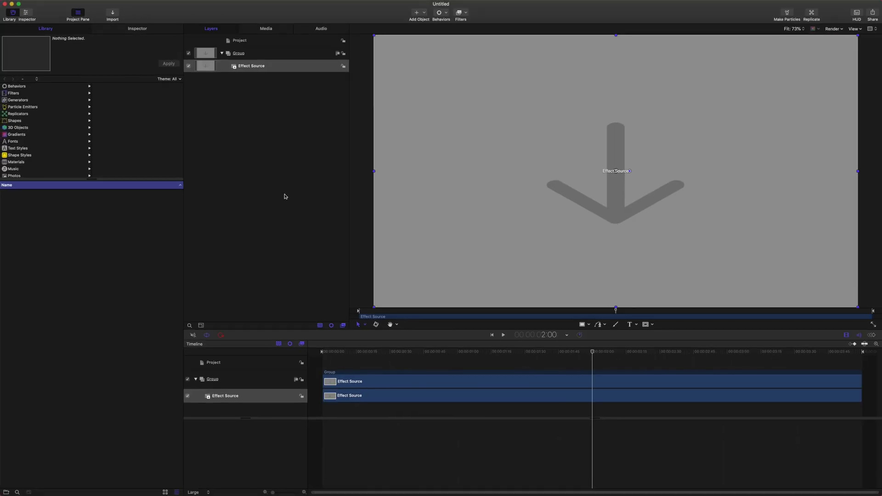
Add the Time > Strobe filter to the Effect Source layer
left_click(276, 71)
left_click(458, 13)
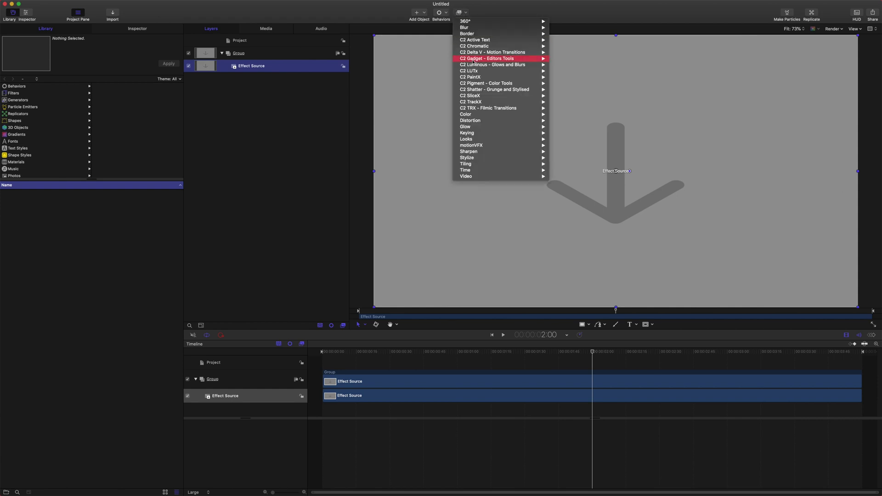
mouse_move(386, 343)
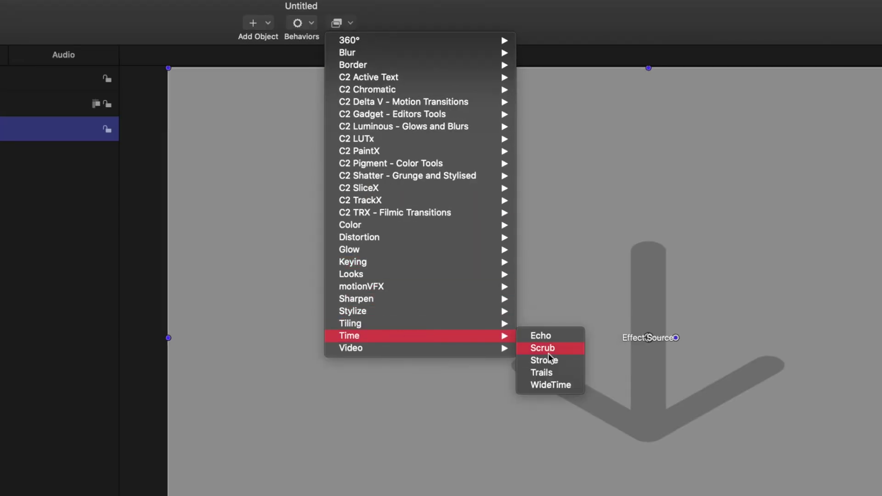
left_click(533, 360)
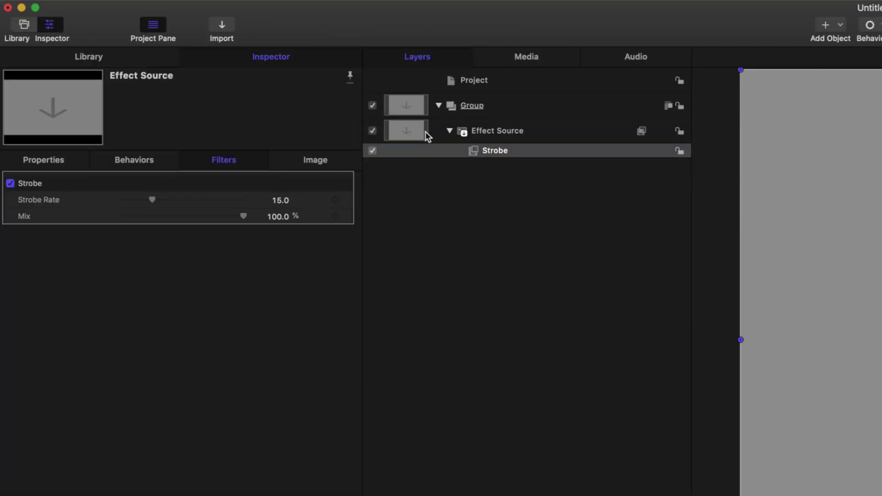
Rename the Strobe filter to 'Stop Motion'
double_click(495, 152)
type("St")
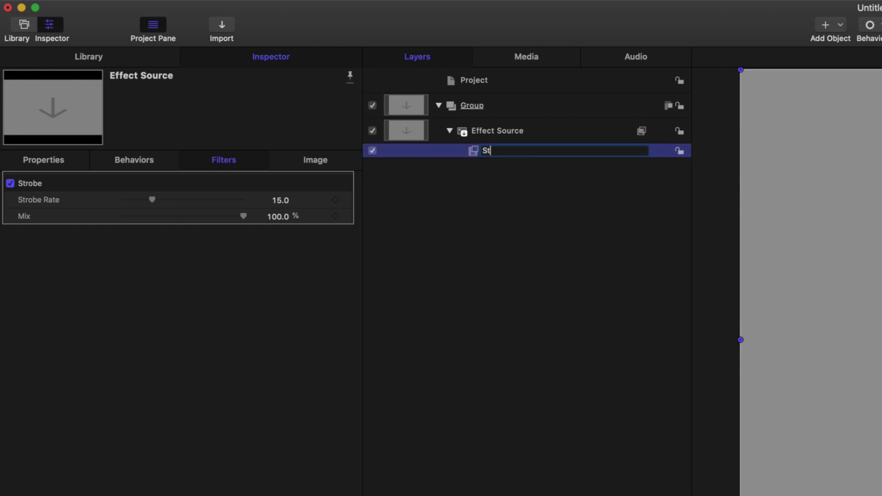
type("op Motion")
key("Return")
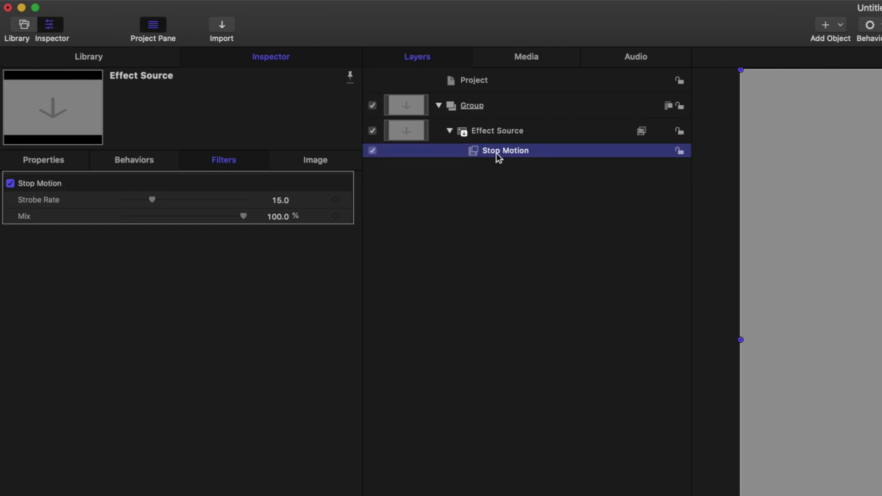
left_click(272, 183)
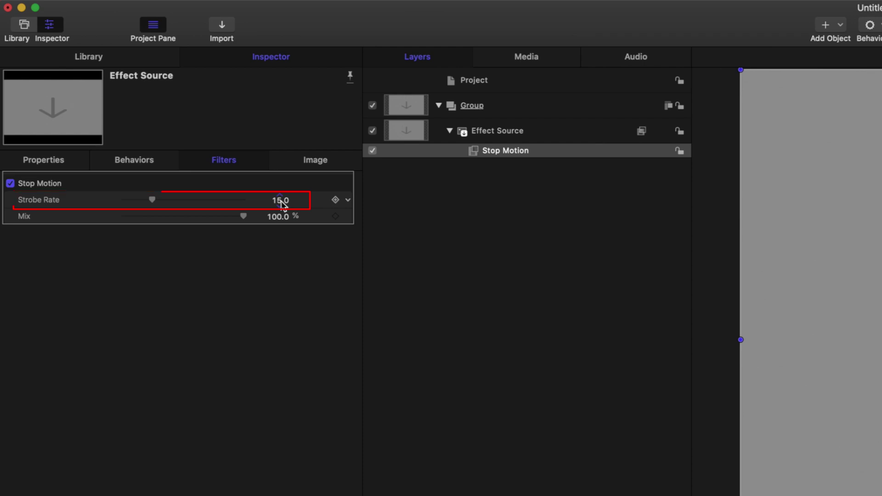
left_click(348, 200)
Link the Strobe Rate to a new rig slider and test its effect
mouse_move(433, 353)
mouse_move(568, 349)
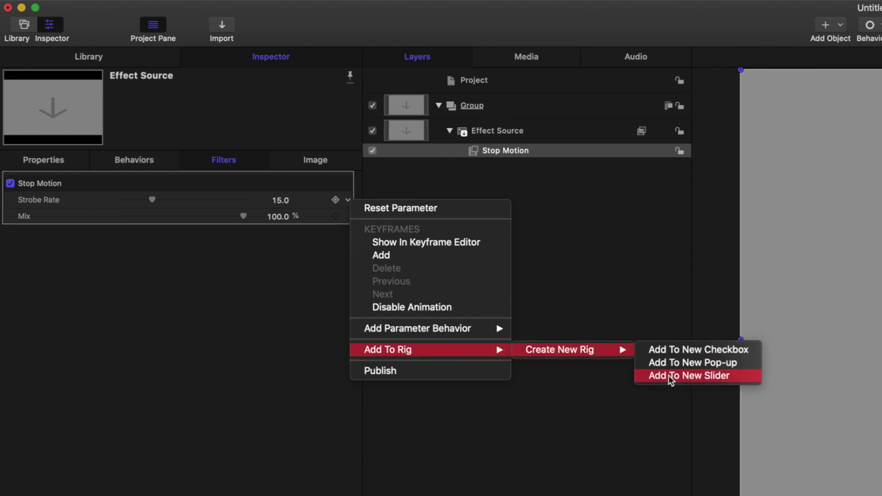
left_click(671, 376)
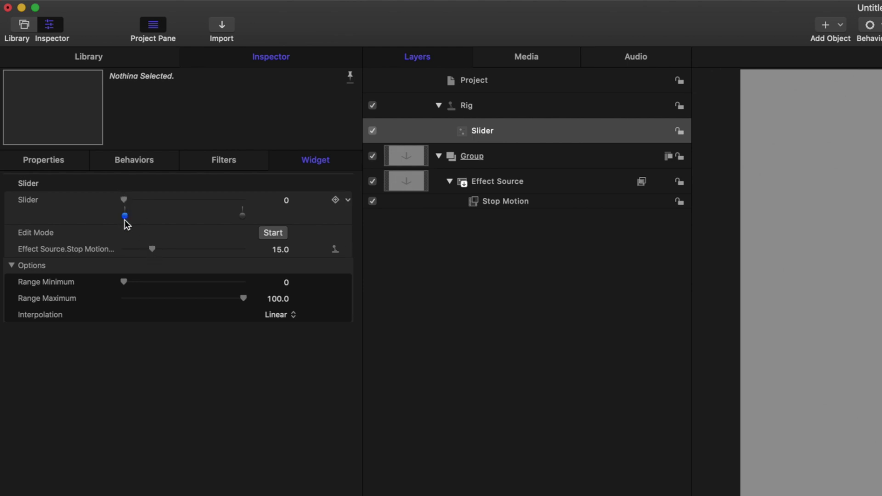
mouse_move(123, 200)
left_mouse_down()
mouse_move(140, 200)
mouse_move(111, 197)
left_mouse_up()
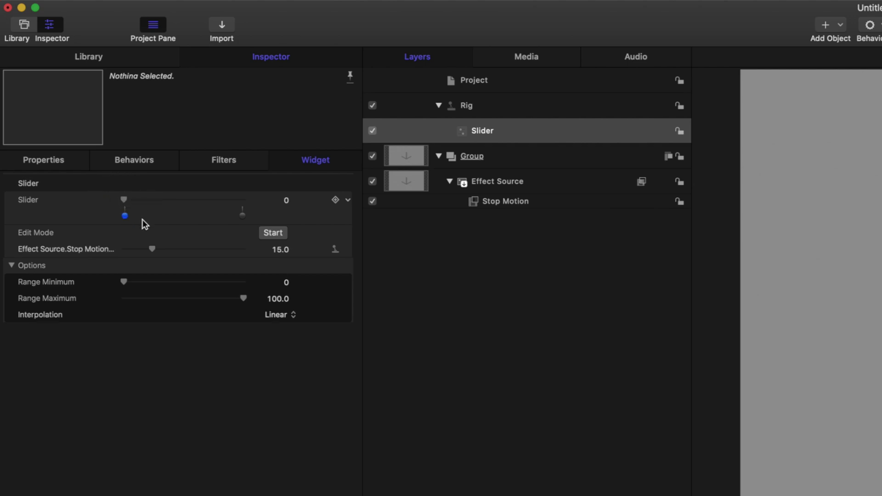
left_click_drag(131, 200, 79, 199)
Set the slider snapshots to strobe rate 1.0 at minimum and 60.0 at maximum
left_click_drag(131, 248, 65, 251)
left_click(161, 202)
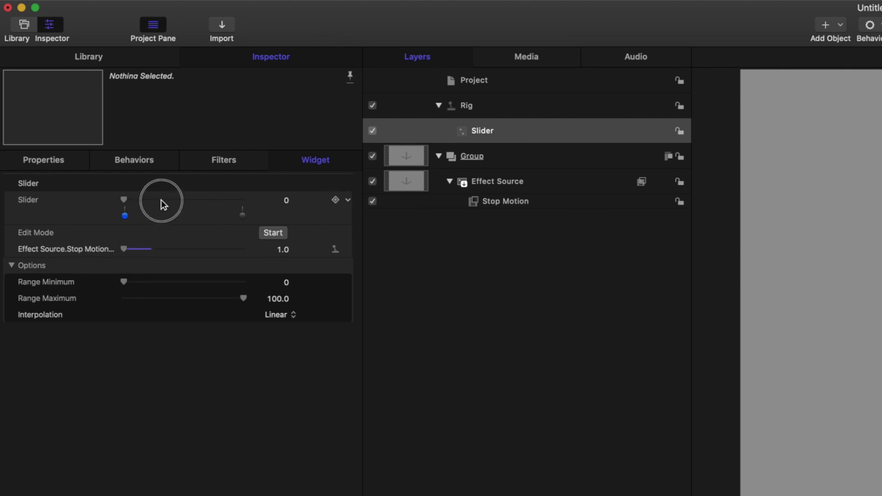
left_click_drag(161, 203, 301, 214)
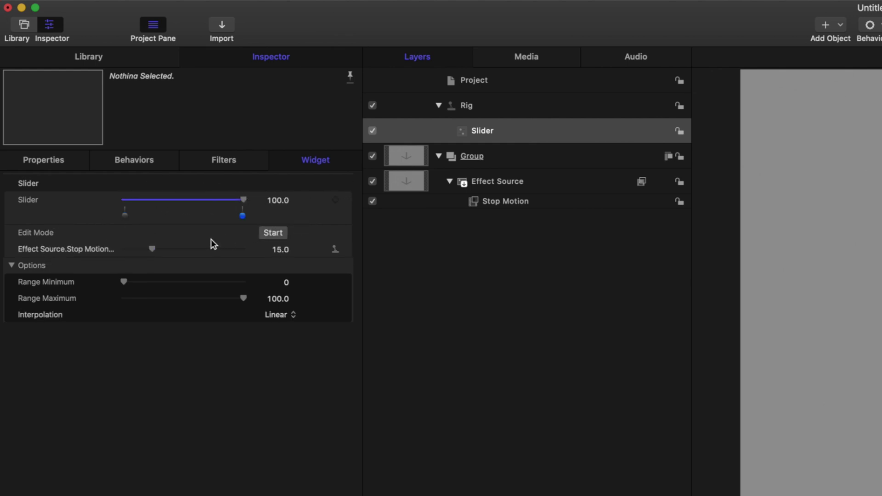
left_click_drag(152, 249, 384, 270)
left_click_drag(209, 200, 162, 206)
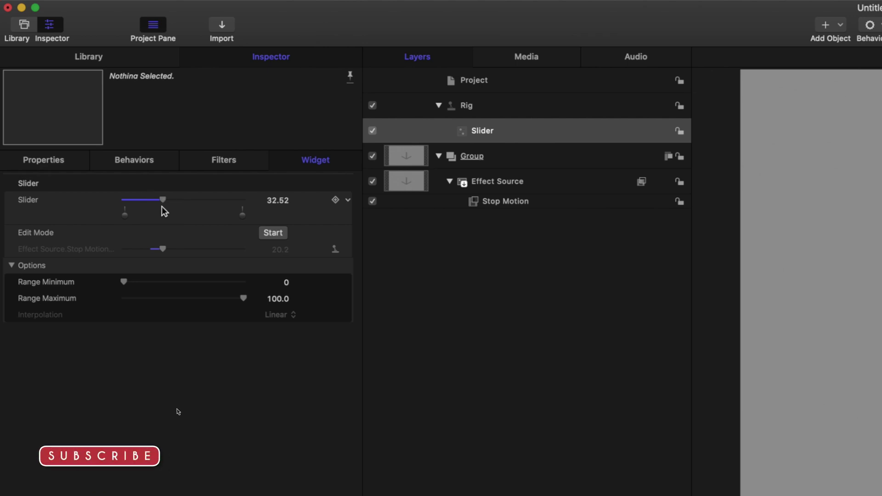
left_click_drag(161, 200, 83, 208)
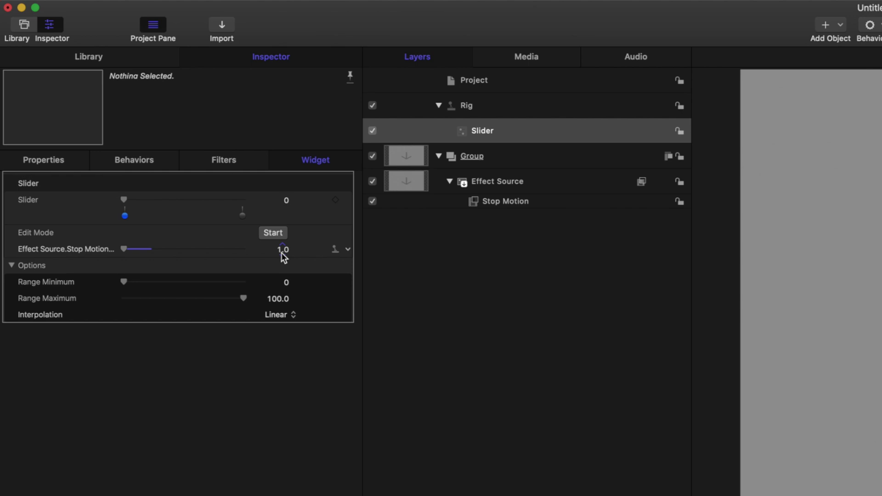
Set the slider's Range Minimum to 1, Range Maximum to 60, and value to 15
left_click(286, 282)
type("1")
key("Return")
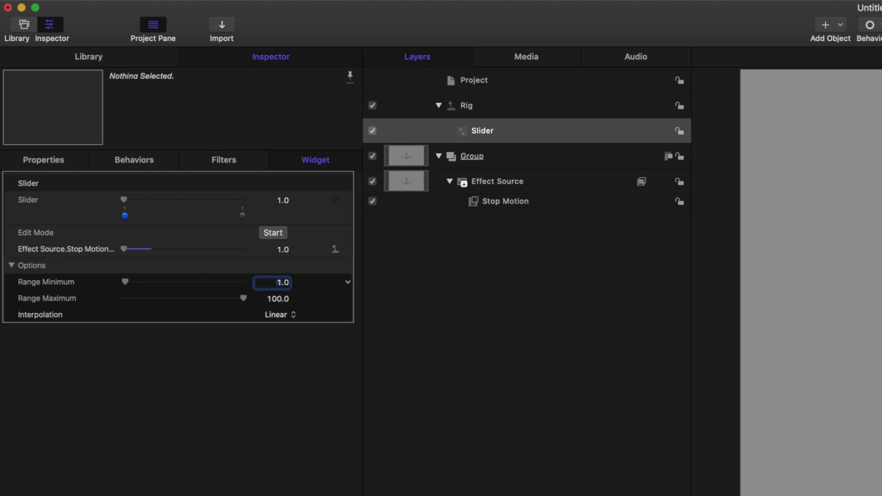
left_click_drag(157, 200, 451, 207)
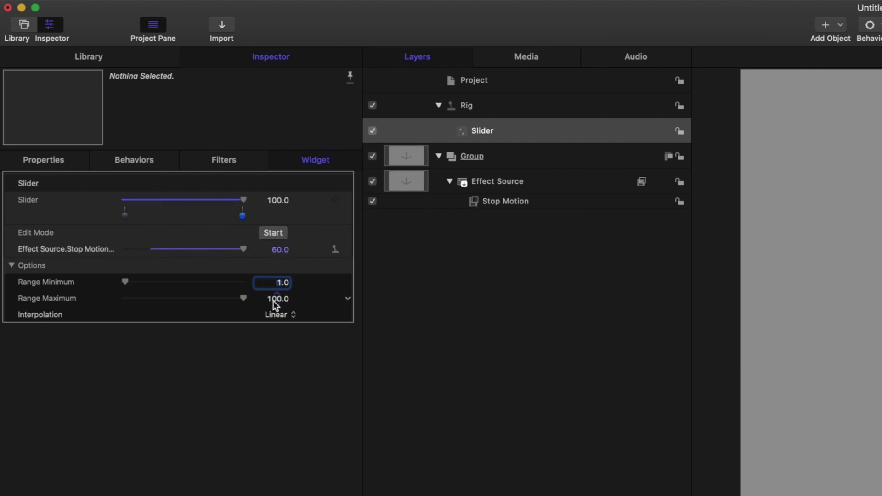
type("60")
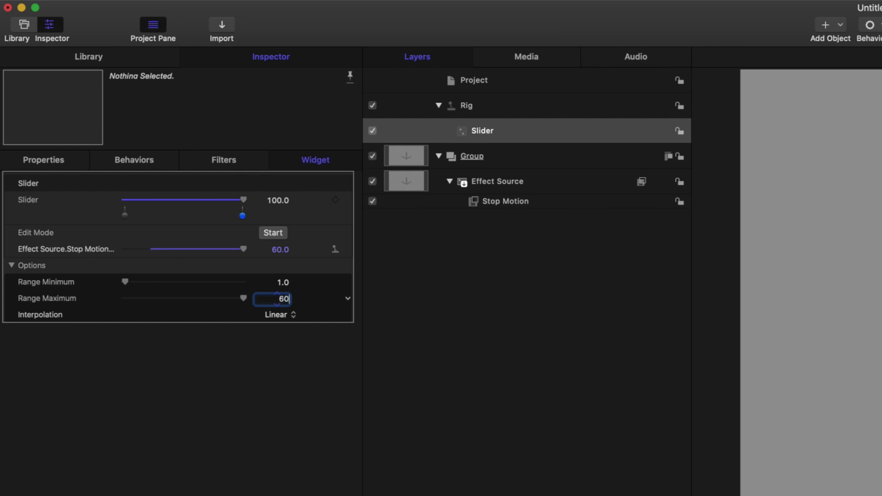
key("Return")
left_click_drag(213, 199, 162, 201)
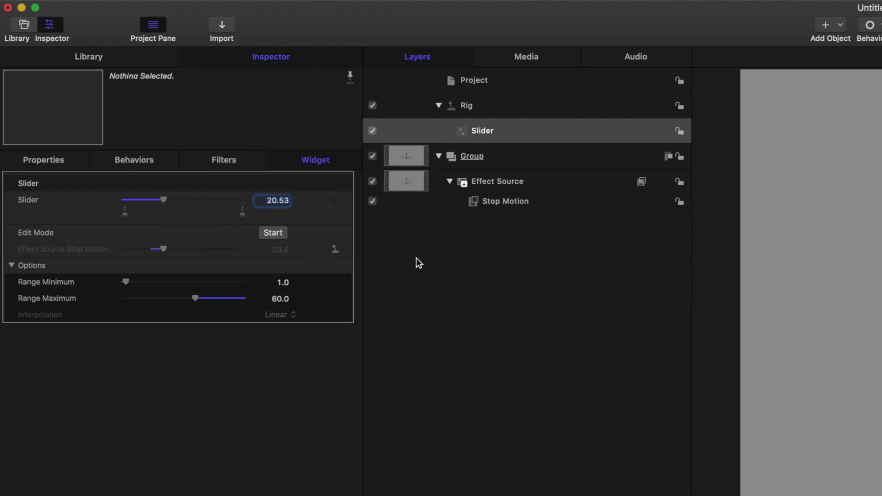
type("15")
key("Return")
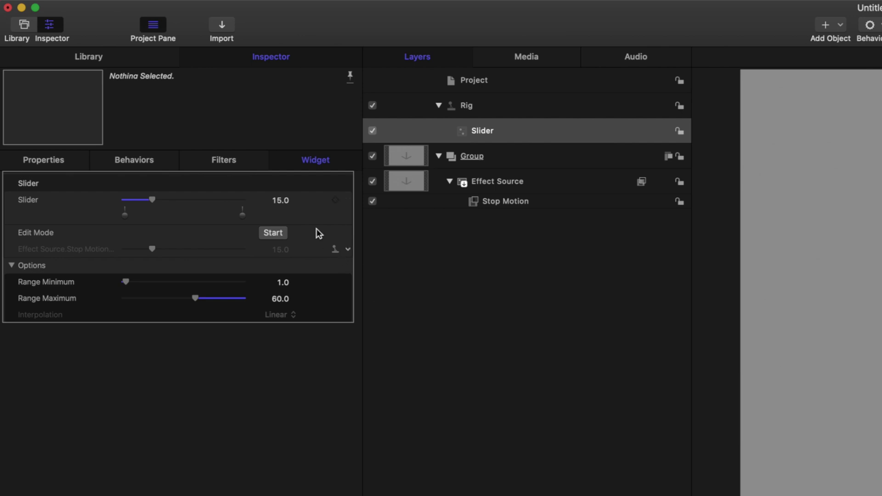
Rename the rig Slider to 'Frames Per Second'
double_click(483, 131)
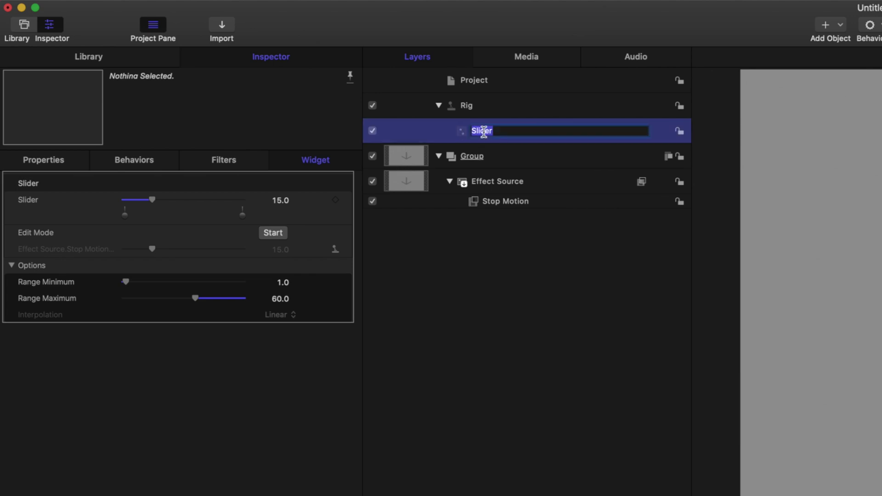
type("Frames Per Second")
key("Return")
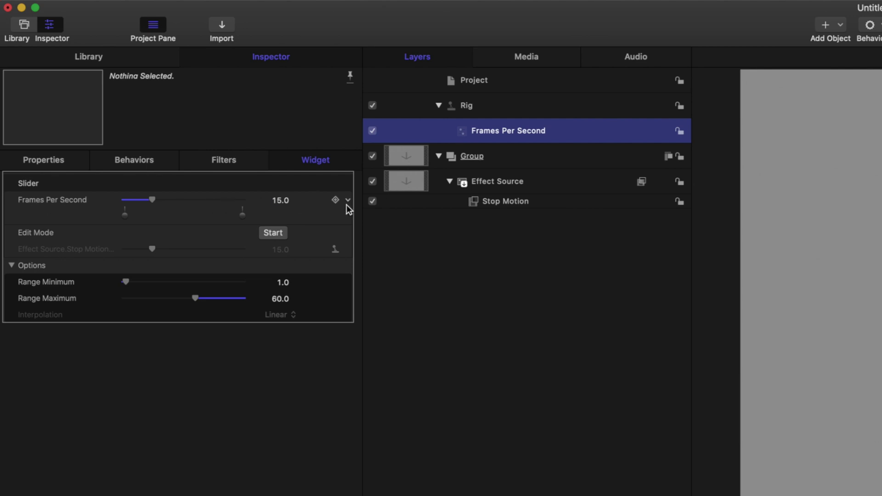
Publish the Frames Per Second parameter for Final Cut Pro
left_click(348, 201)
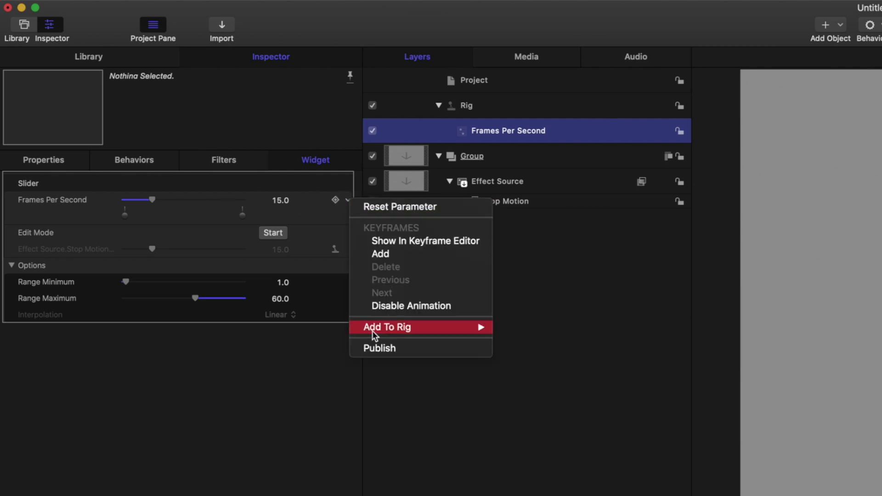
left_click(375, 346)
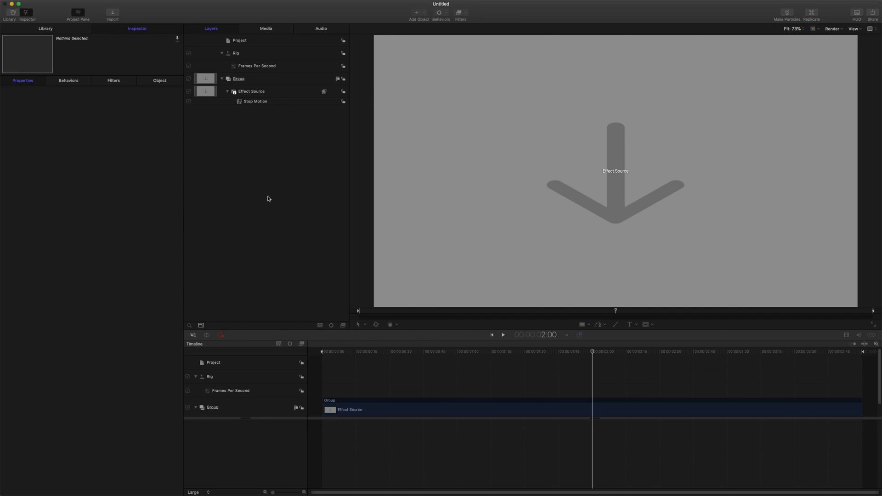
left_click(268, 199)
Save the template as 'Stop Motion Effect' in a new 'Stop Motion' category and publish it
mouse_move(2, 2)
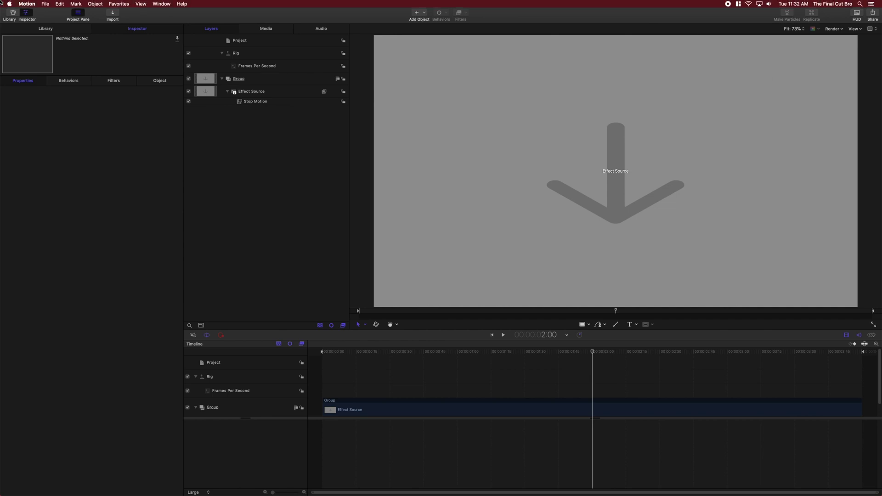
left_click(45, 4)
key("super+s")
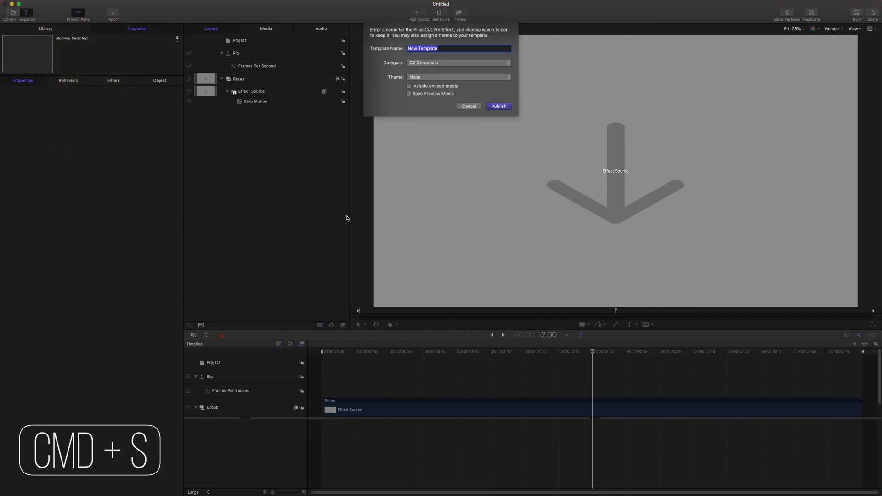
type("Stop Motion Effect")
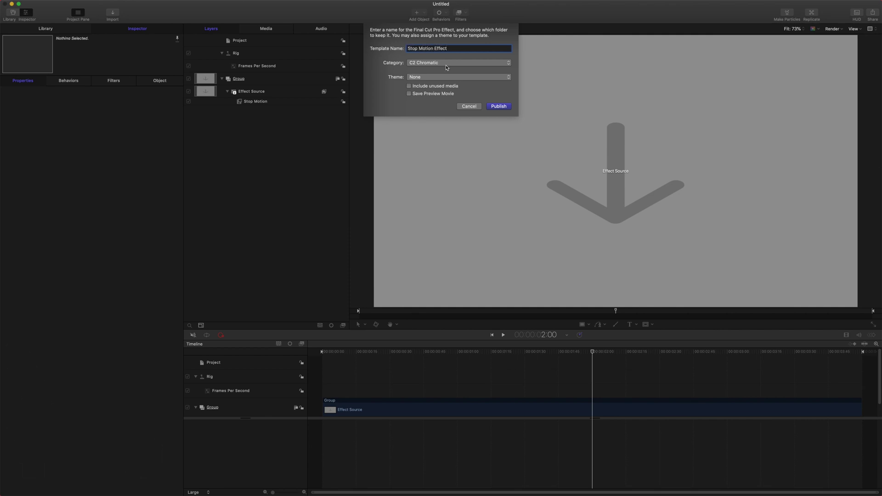
left_click(448, 63)
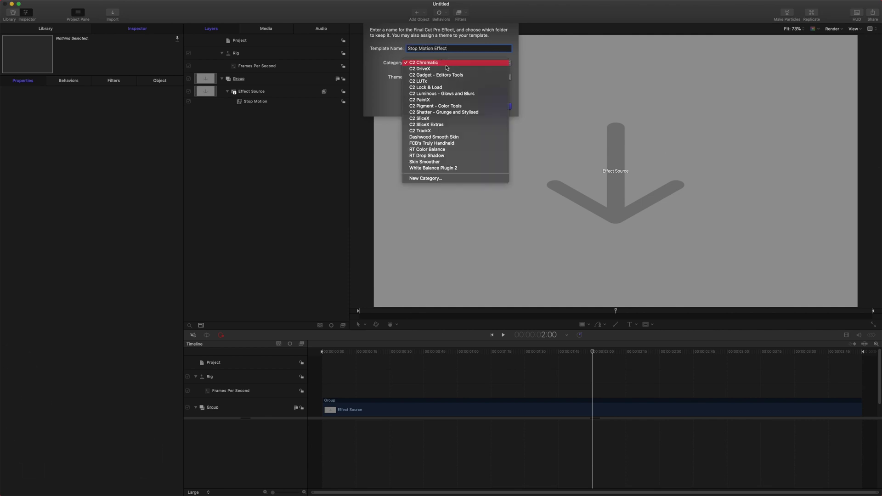
left_click(448, 178)
type("Stop Motion")
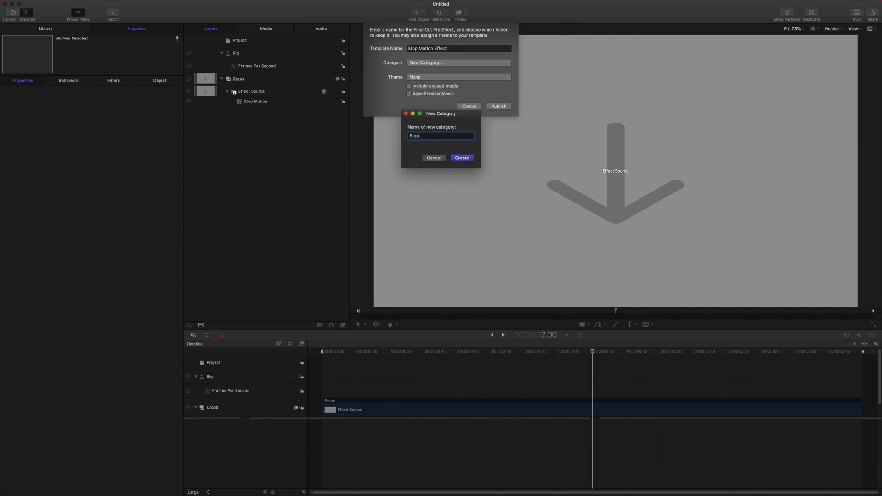
key("Return")
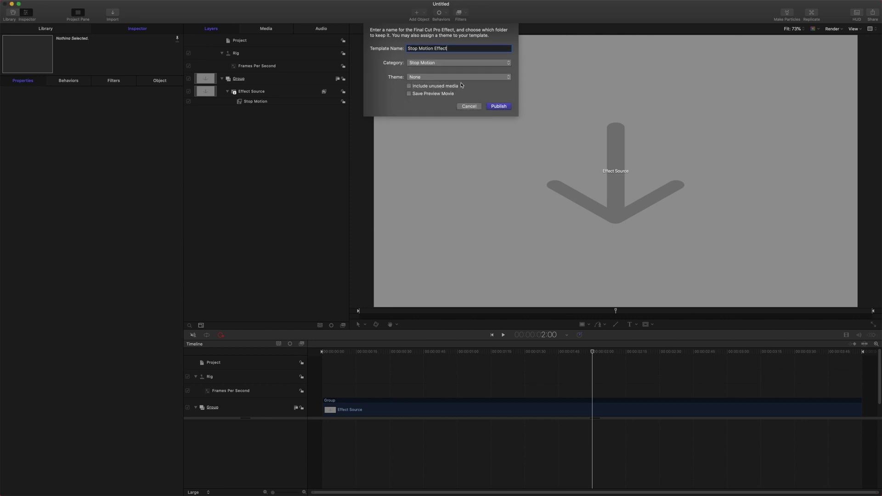
left_click(499, 106)
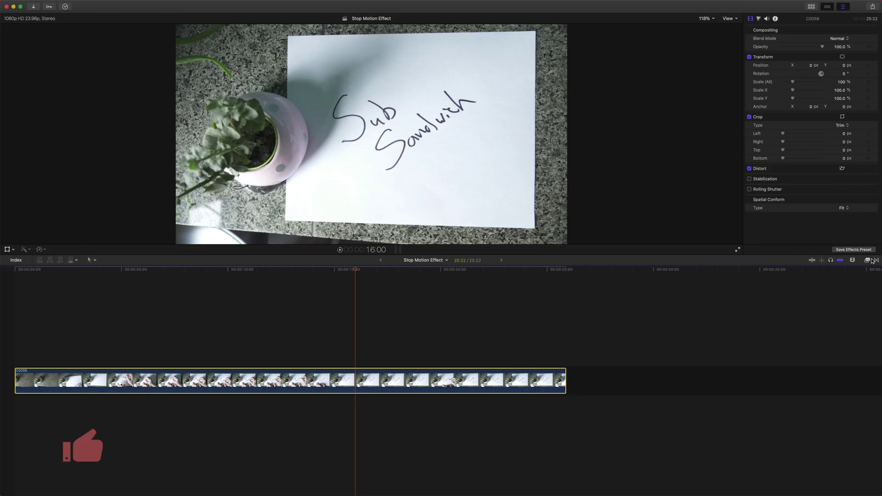
Drag Stop Motion Effect from the Effects browser's Stop Motion category onto clip C0056
key("super+5")
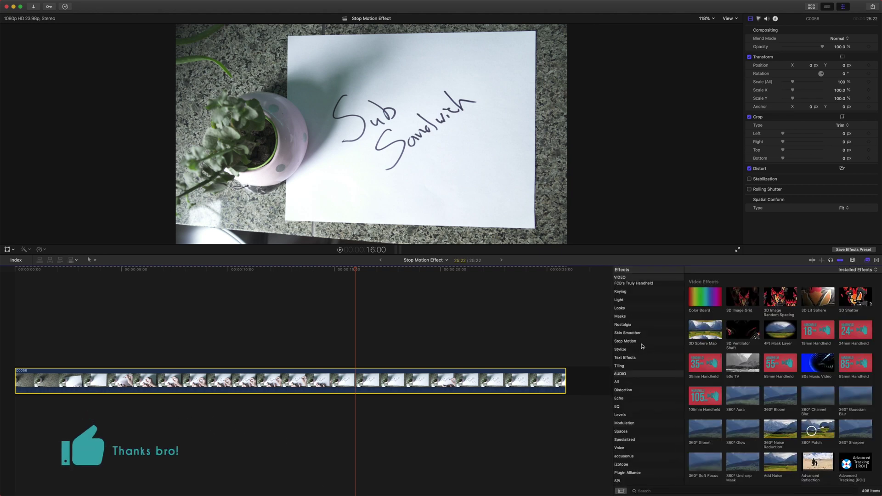
left_click(626, 341)
left_click_drag(705, 289, 355, 380)
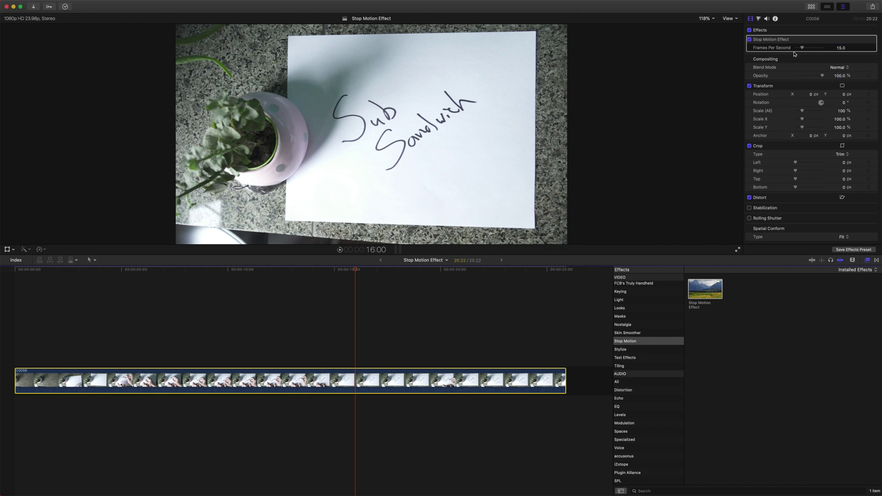
left_click(150, 271)
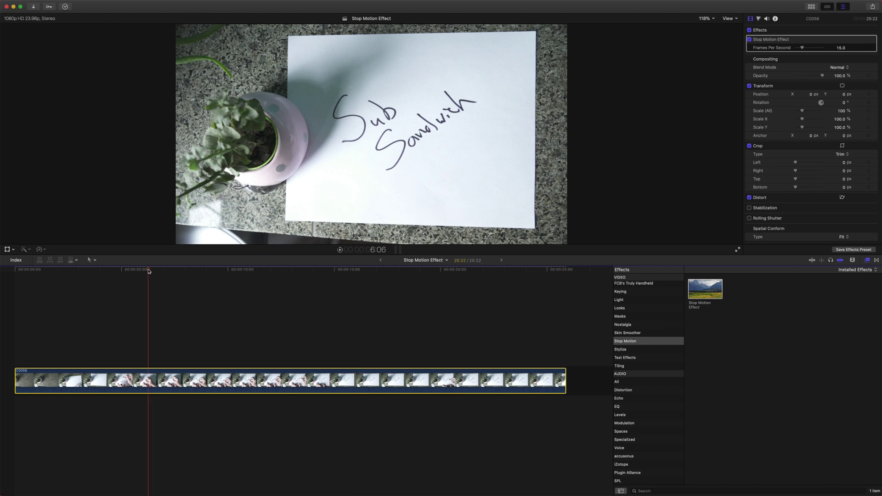
left_click(79, 274)
key("c")
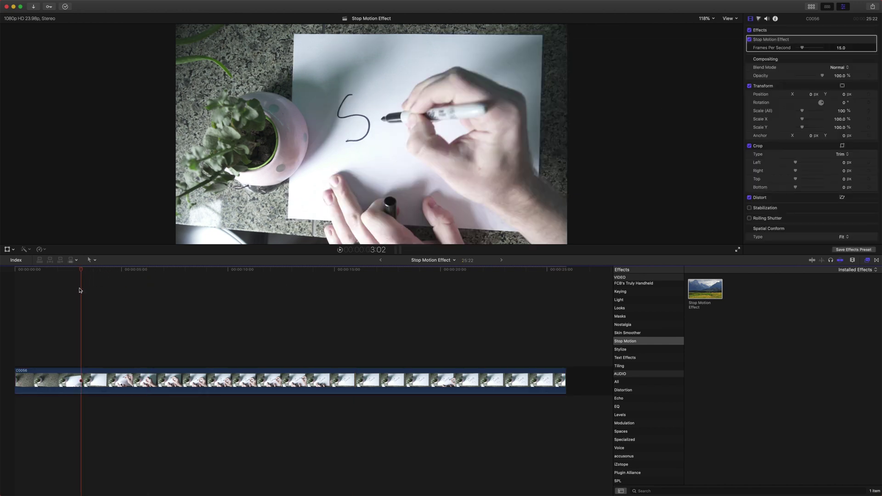
key("space")
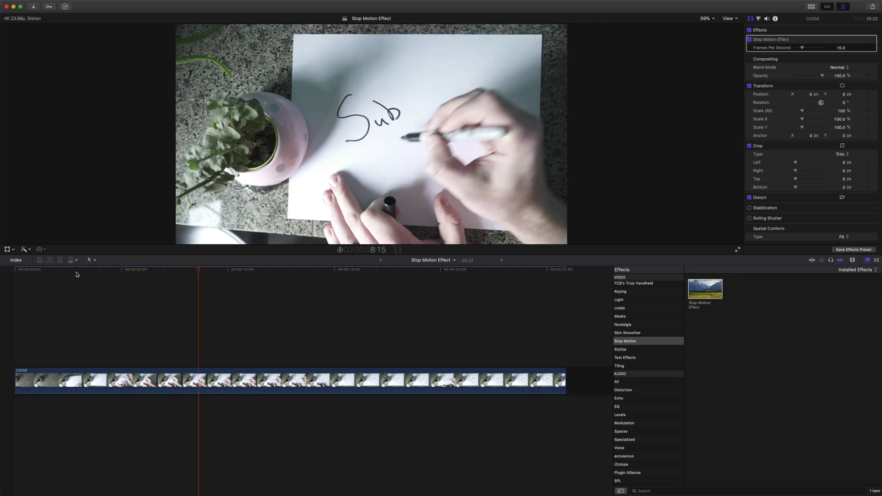
key("space")
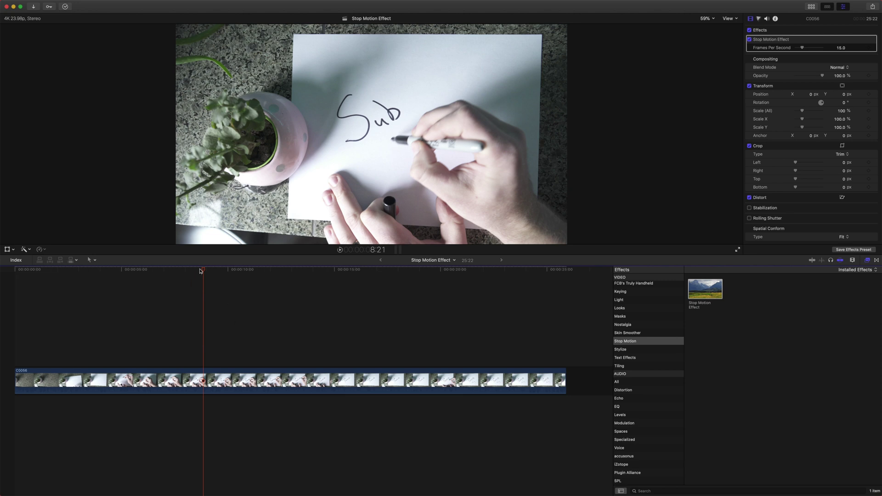
left_click(231, 375)
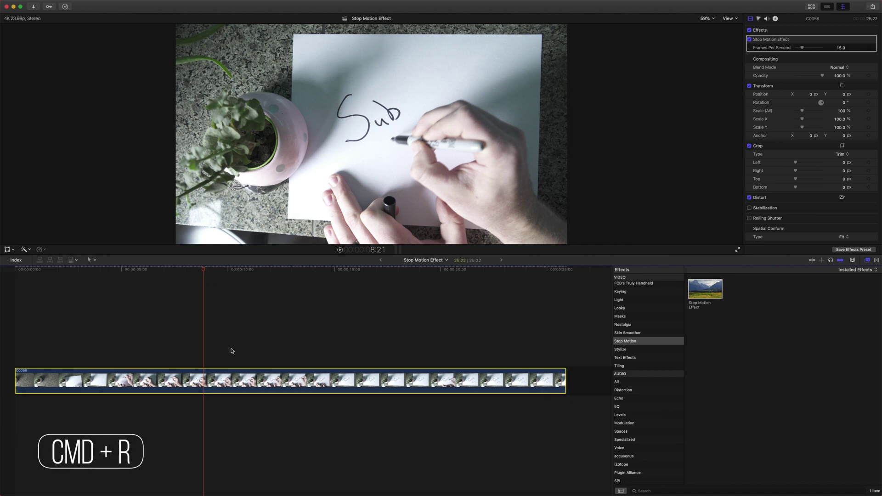
Retime clip C0056 to about 381% and play it from the start
key("super+r")
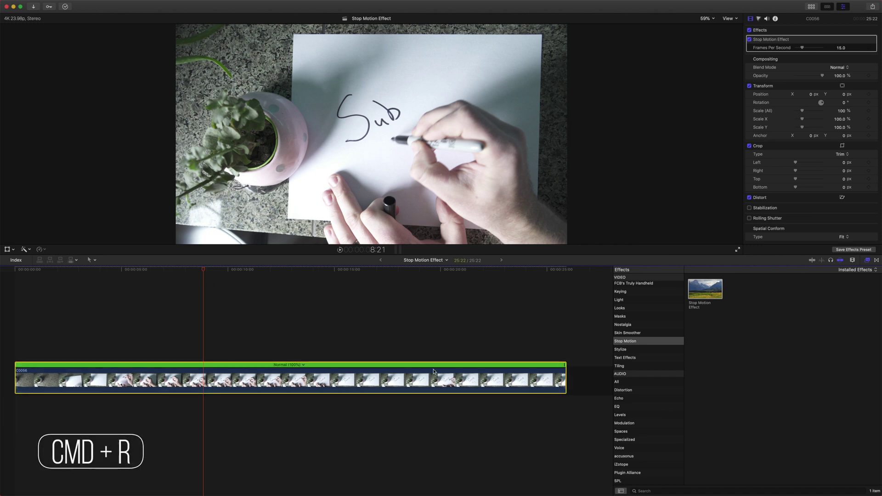
left_click_drag(566, 369, 136, 351)
key("Home")
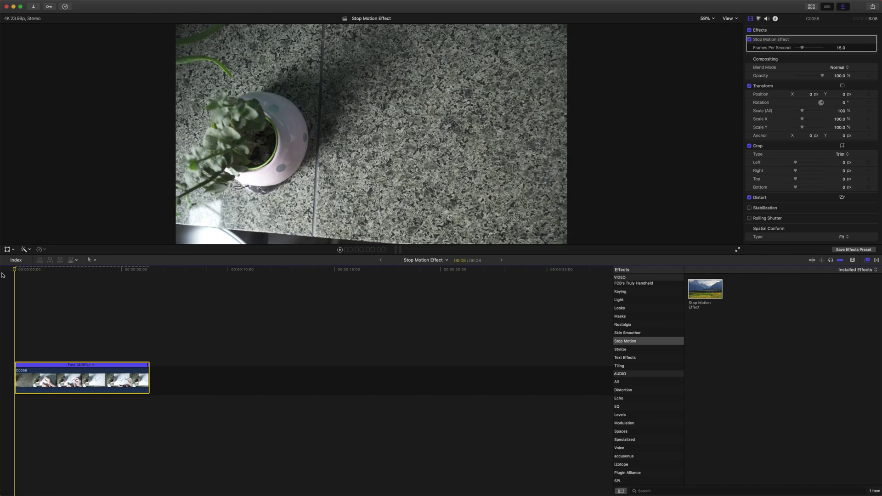
key("space")
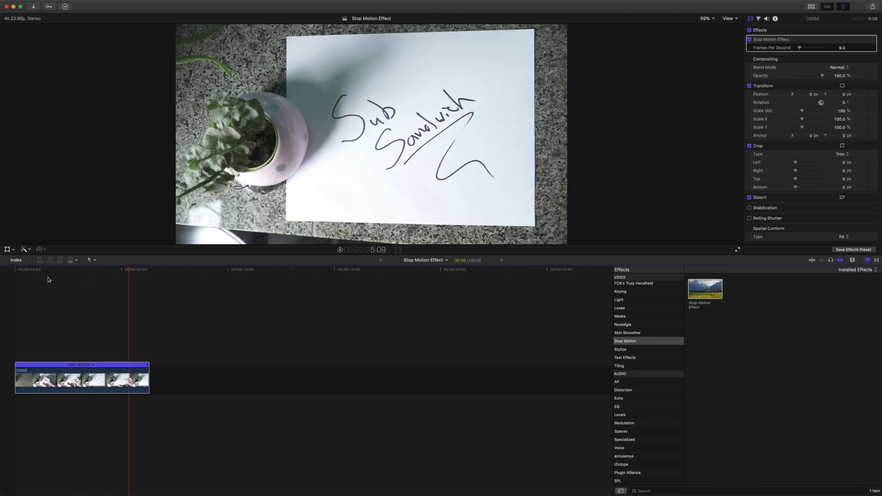
Play back the 9 fps stop-motion clip, then switch off Stop Motion Effect on C0056
left_click(29, 270)
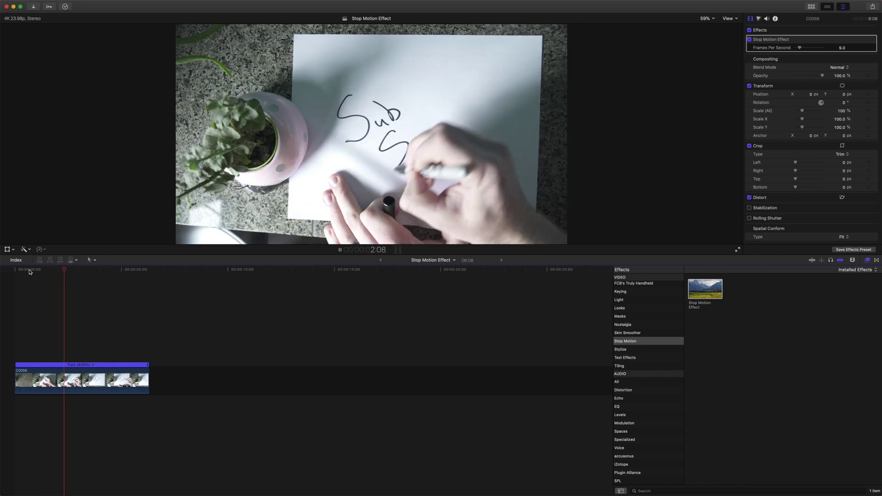
key("space")
left_click(57, 271)
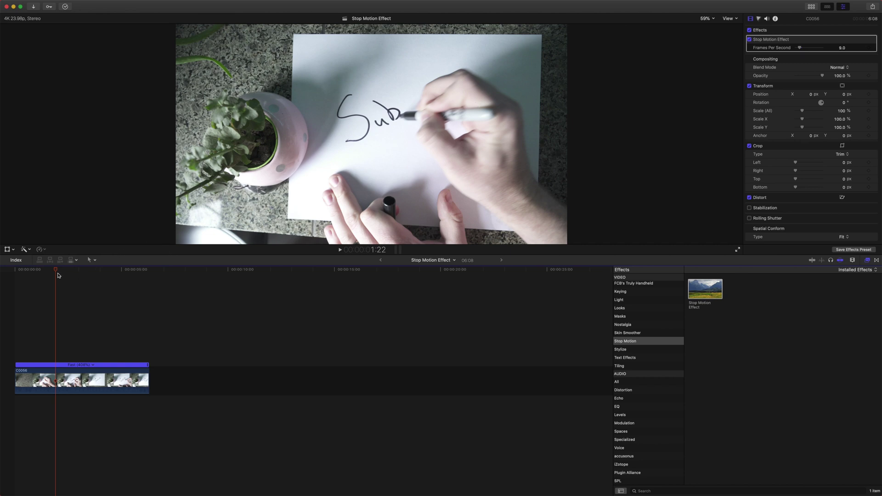
key("space")
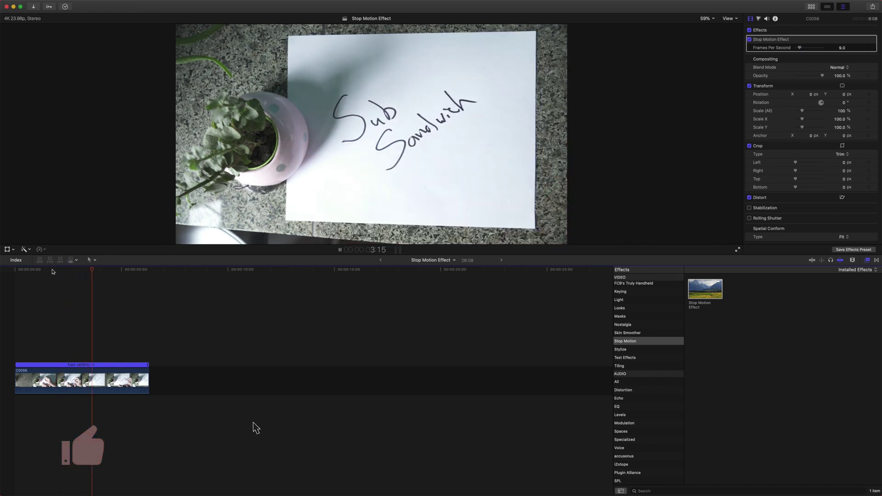
key("space")
left_click(83, 381)
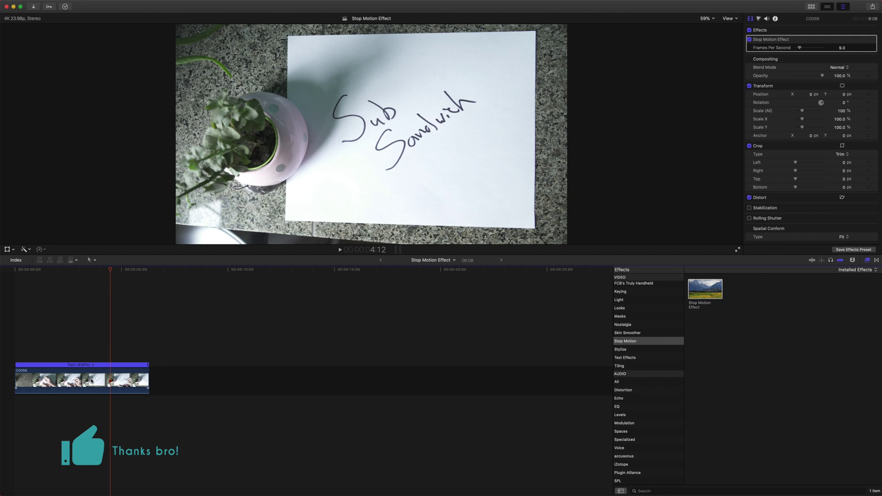
left_click(750, 39)
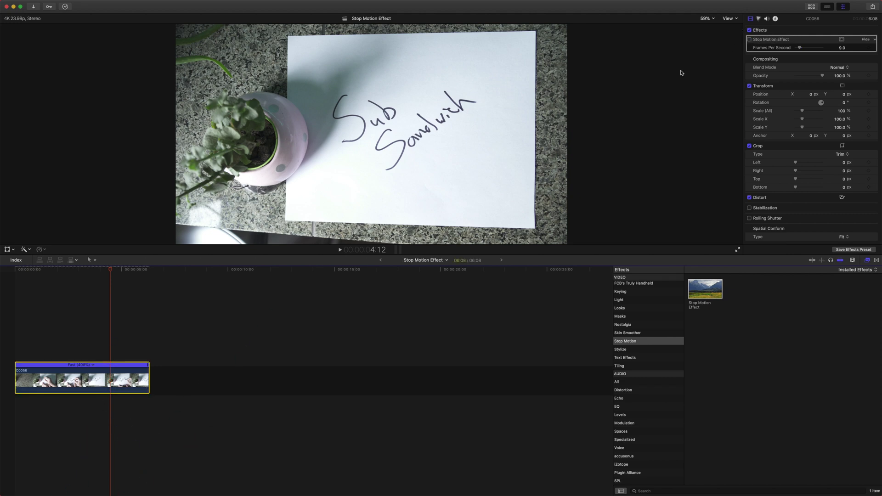
Play C0056 without the effect, re-enable Stop Motion Effect, and replay from the start
left_click(28, 270)
key("space")
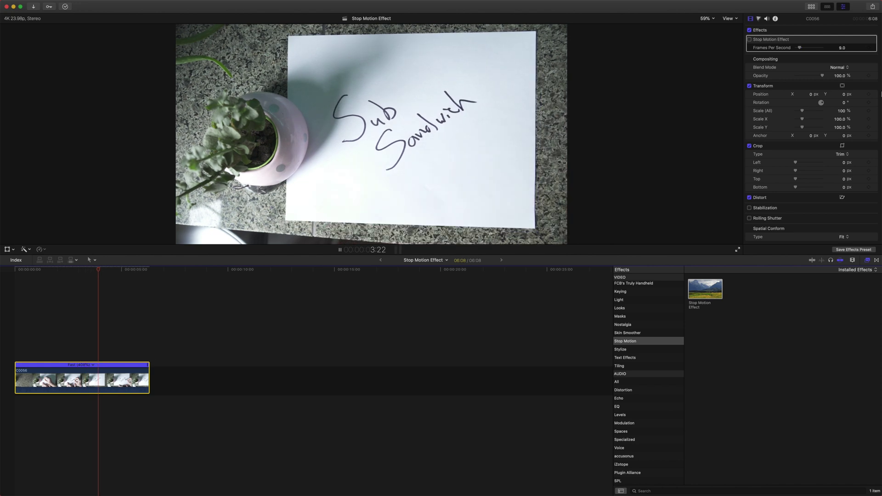
key("space")
left_click(750, 39)
left_click(30, 269)
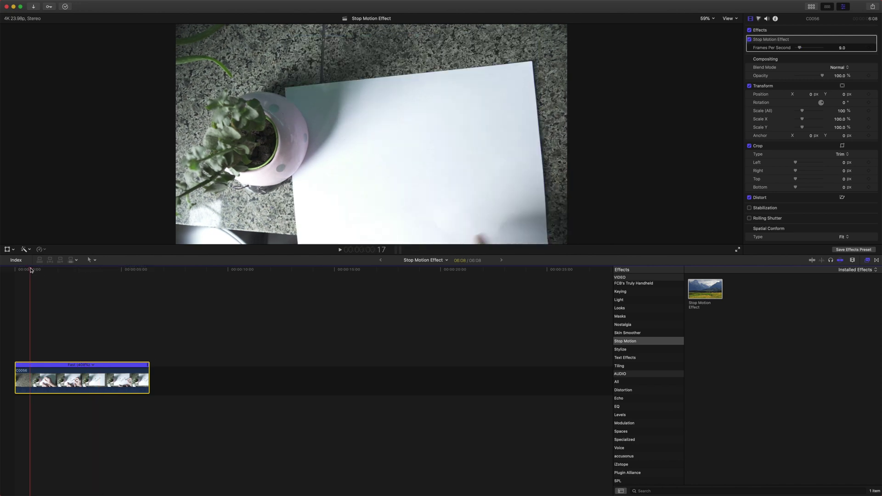
key("space")
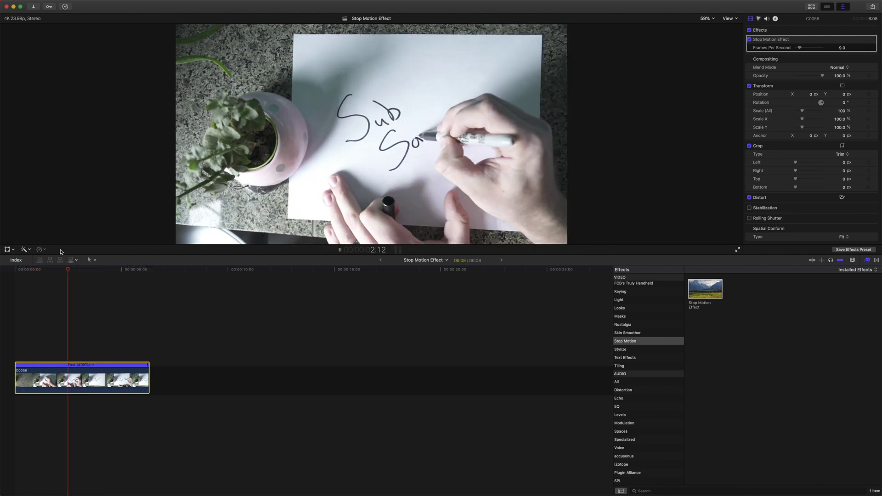